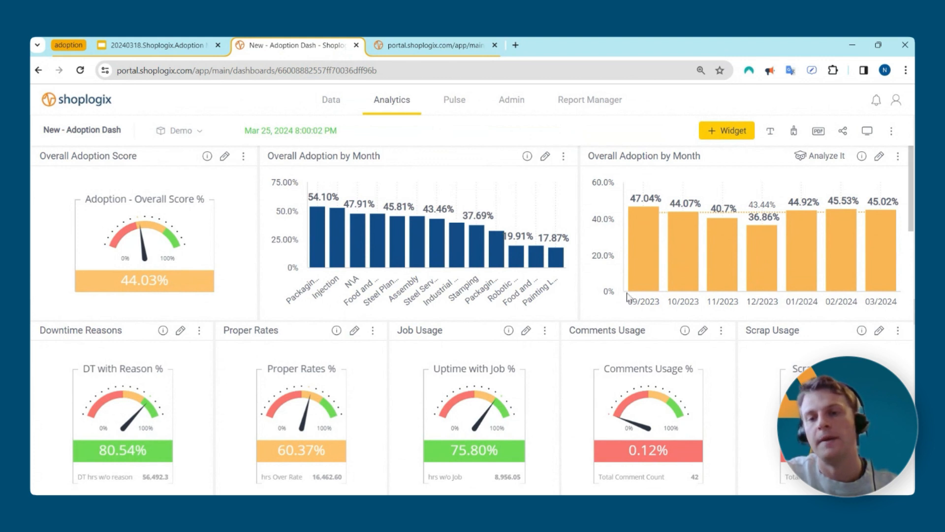
Review the overall adoption score, the individual metric gauges, and the monthly breakdown and seven-day trend charts on the adoption dashboard
mouse_move(635, 267)
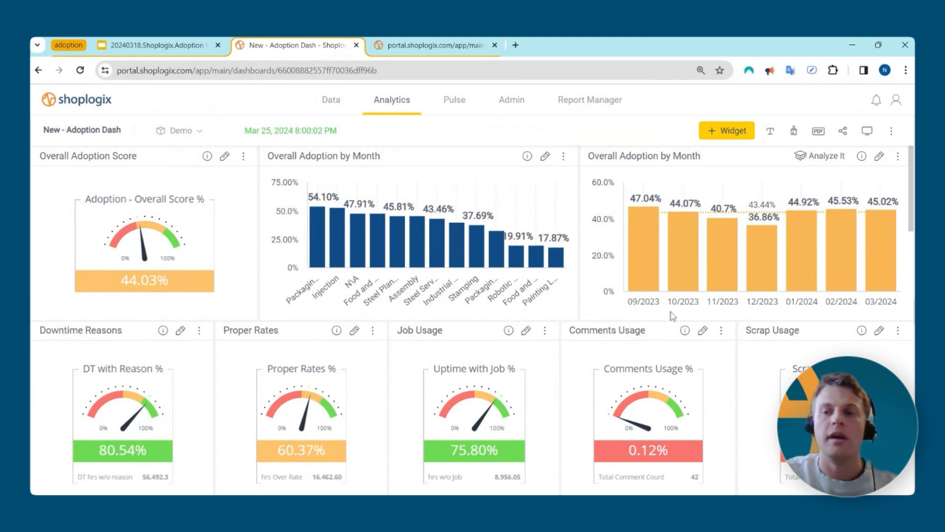
scroll(675, 312, "down", 3)
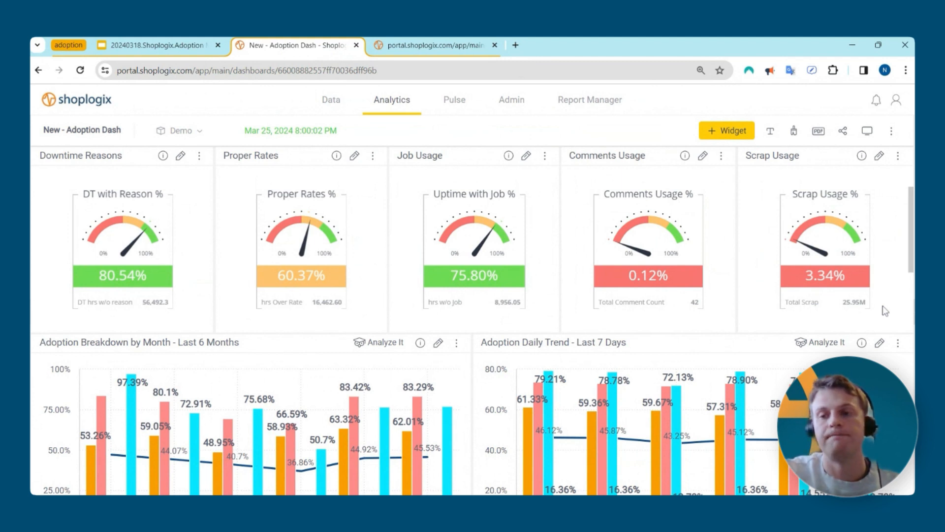
scroll(507, 293, "down", 2)
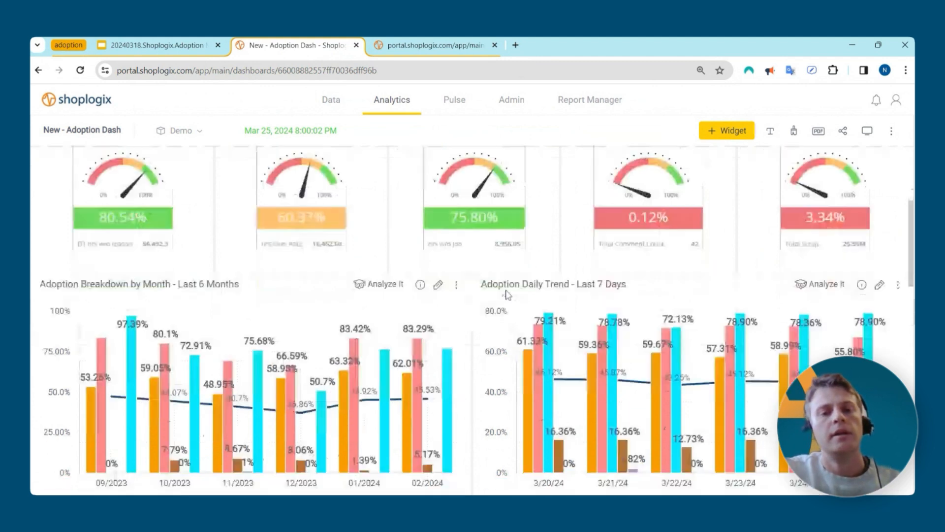
scroll(492, 305, "down", 2)
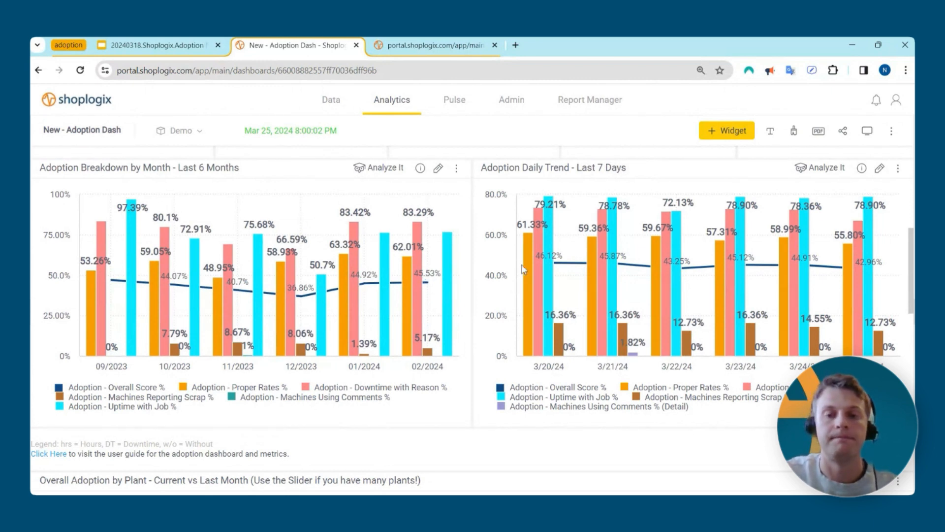
Examine the Overall Adoption by Plant chart, comparing current and past month bars and the change line for Steel Services - SF and Stamping
scroll(517, 279, "down", 4)
scroll(422, 260, "down", 2)
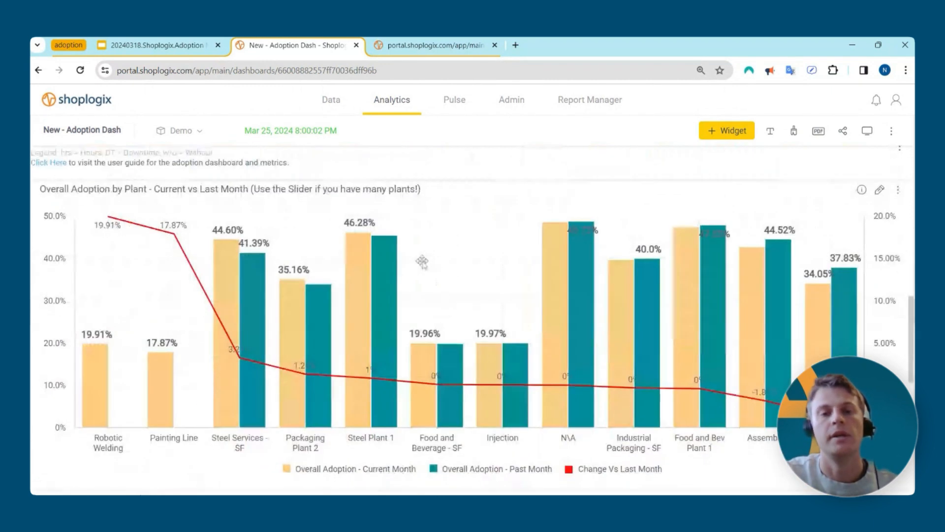
scroll(424, 266, "down", 1)
scroll(419, 265, "up", 1)
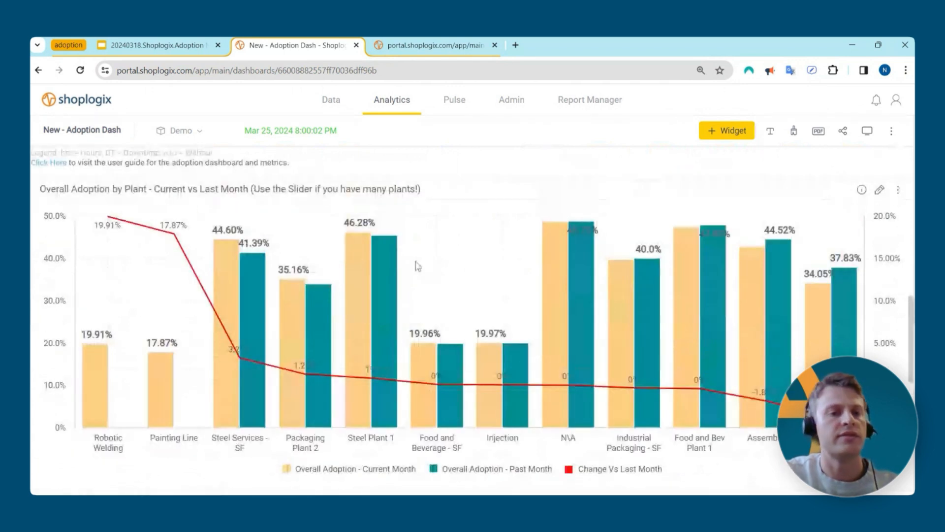
left_click_drag(911, 326, 911, 335)
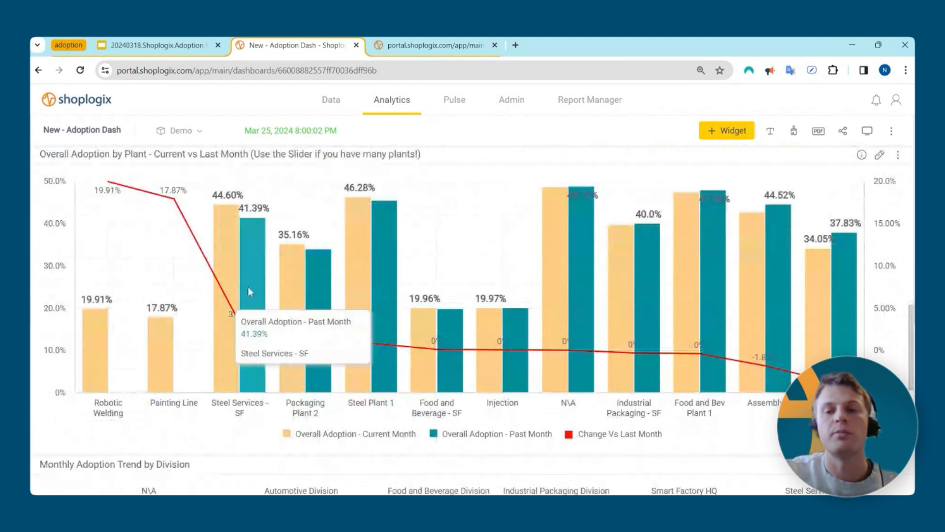
mouse_move(256, 284)
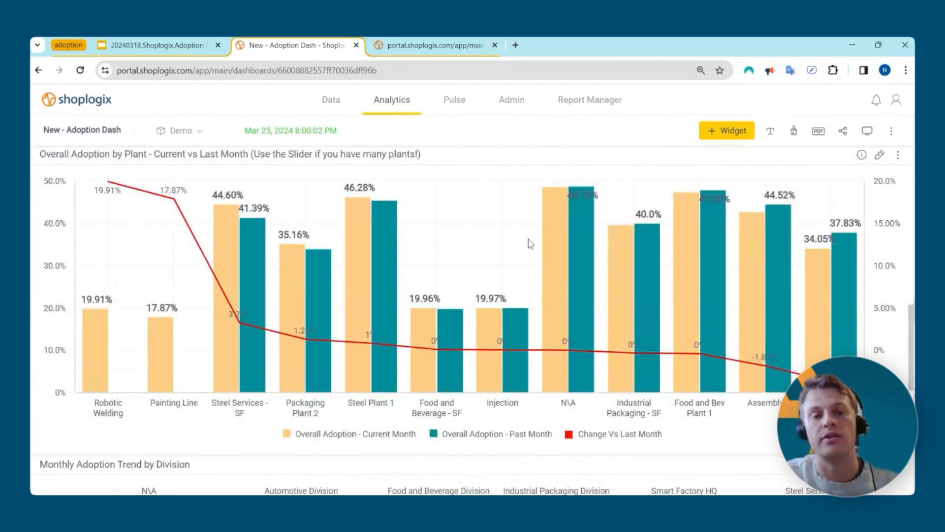
mouse_move(238, 216)
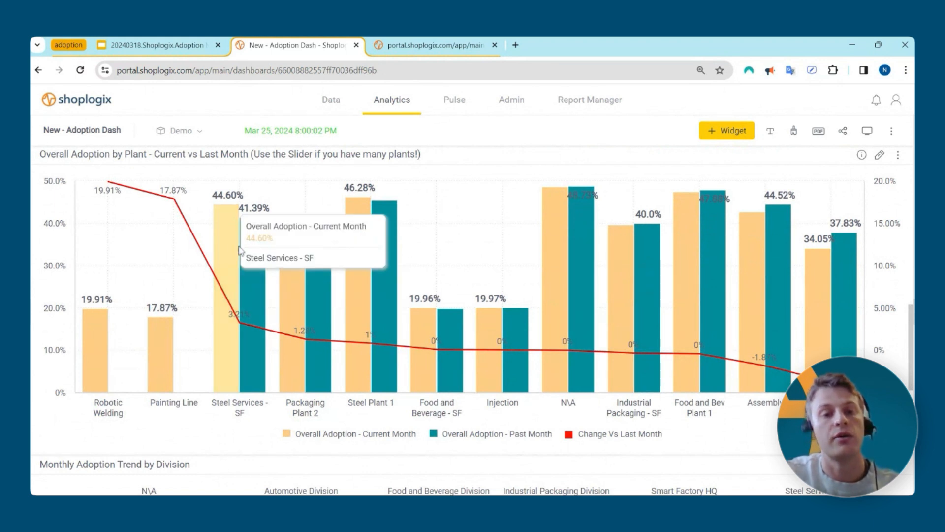
mouse_move(258, 252)
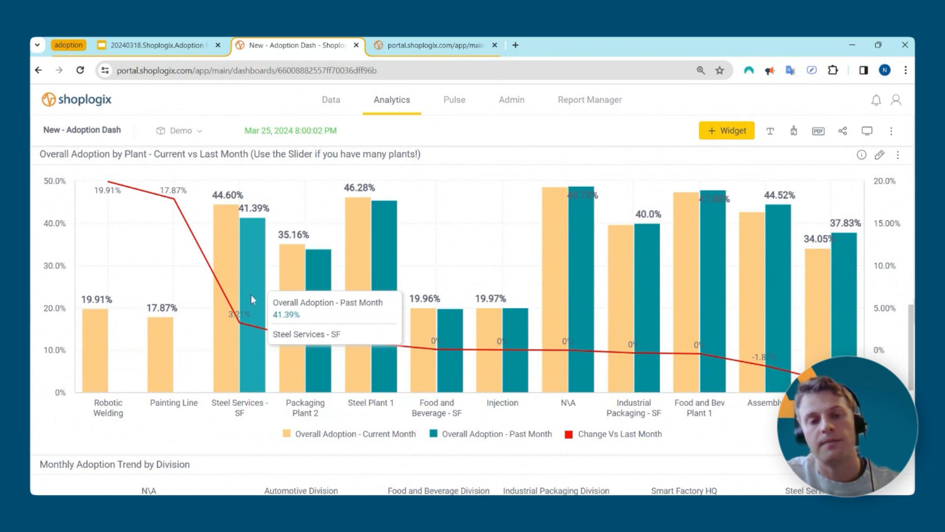
mouse_move(241, 326)
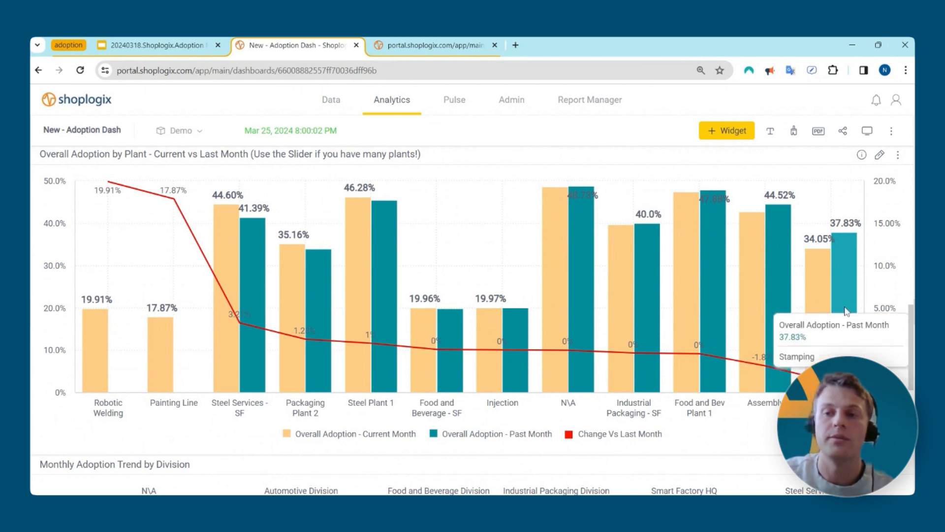
mouse_move(837, 301)
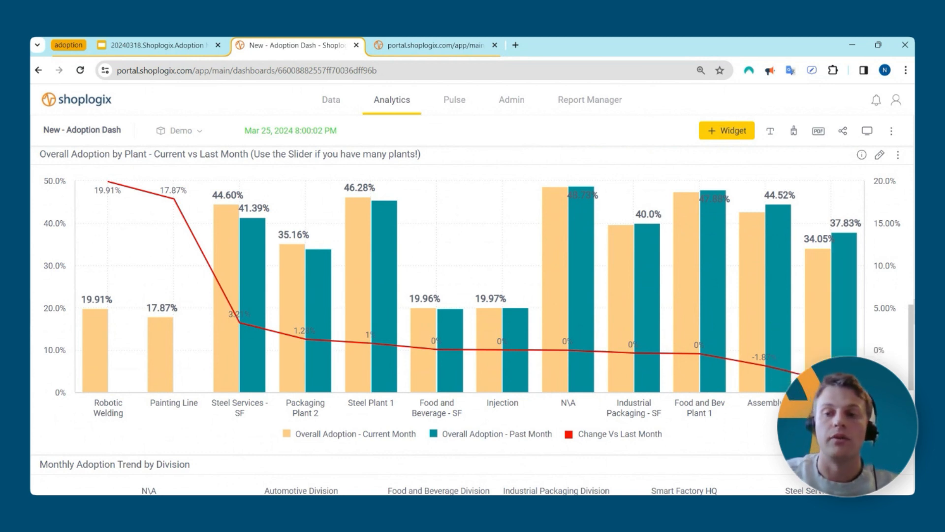
Review the monthly adoption trend by division and the overall adoption charts by shift name and by machine
scroll(473, 295, "down", 1)
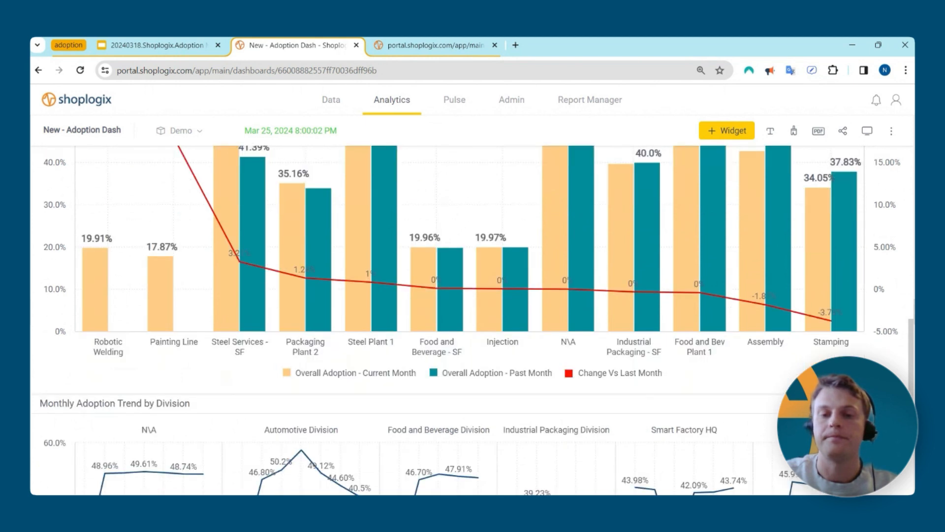
scroll(473, 296, "down", 4)
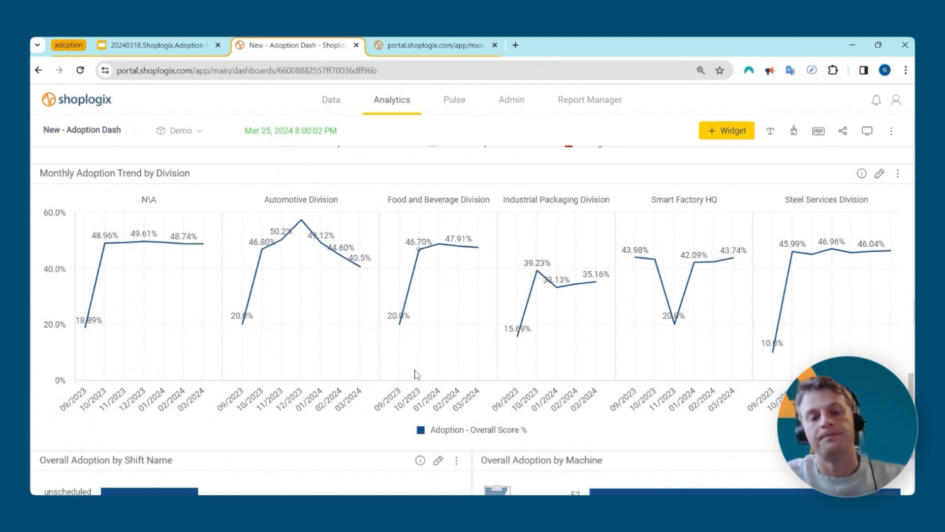
scroll(415, 374, "down", 4)
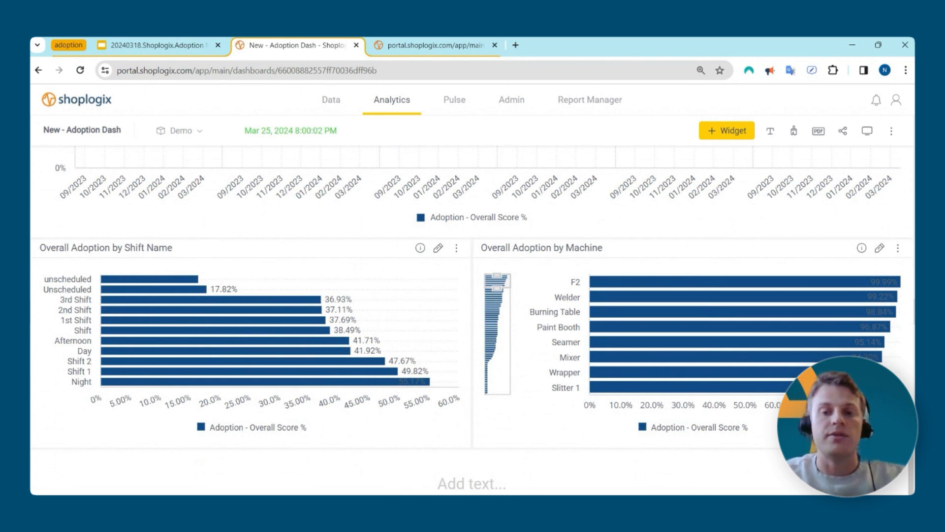
scroll(471, 390, "up", 1)
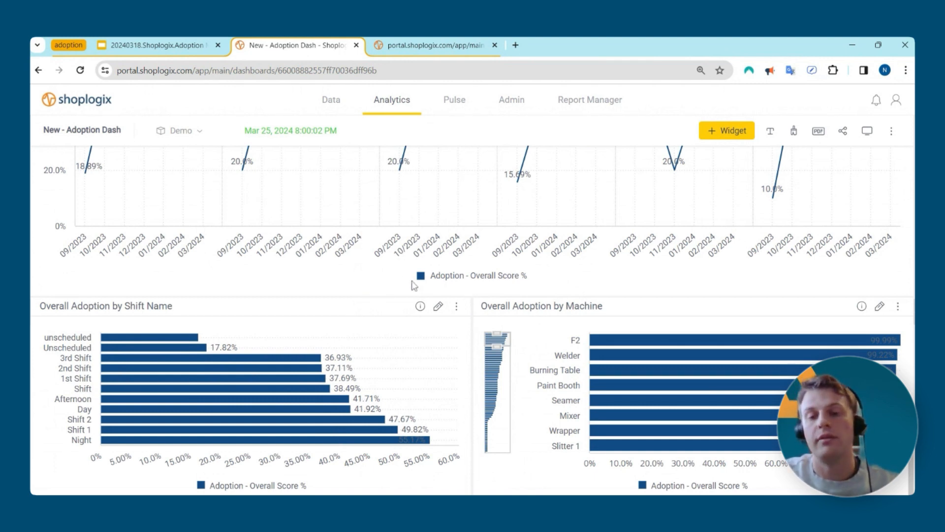
scroll(428, 287, "down", 1)
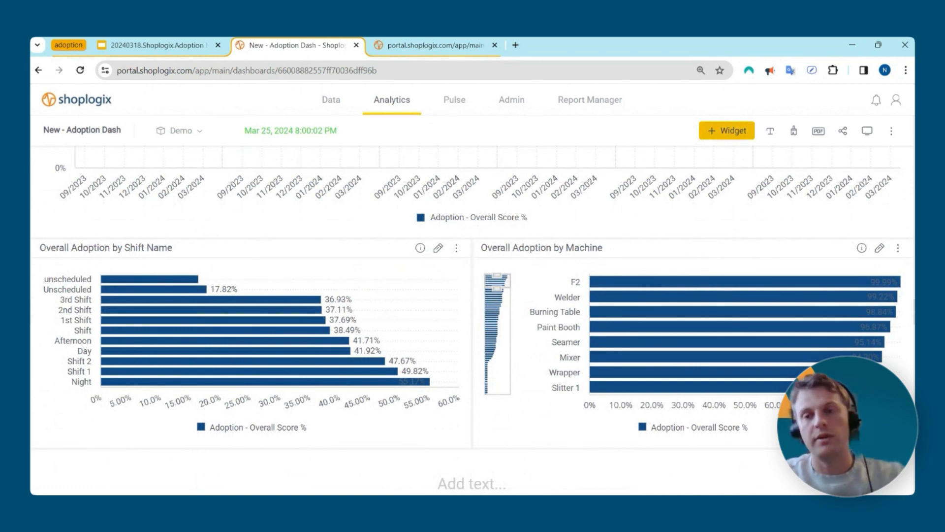
Create a new dashboard widget in advanced configuration and set its type to Pivot
left_click(732, 133)
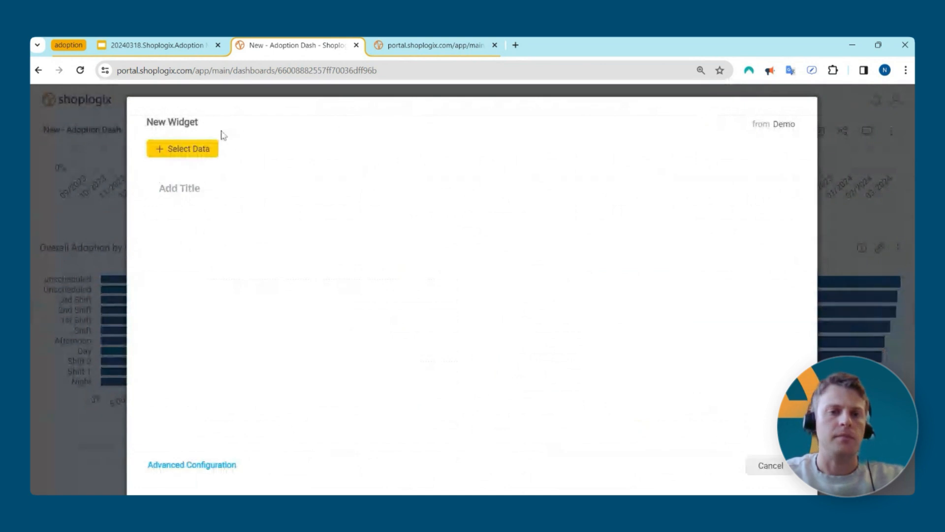
left_click(217, 466)
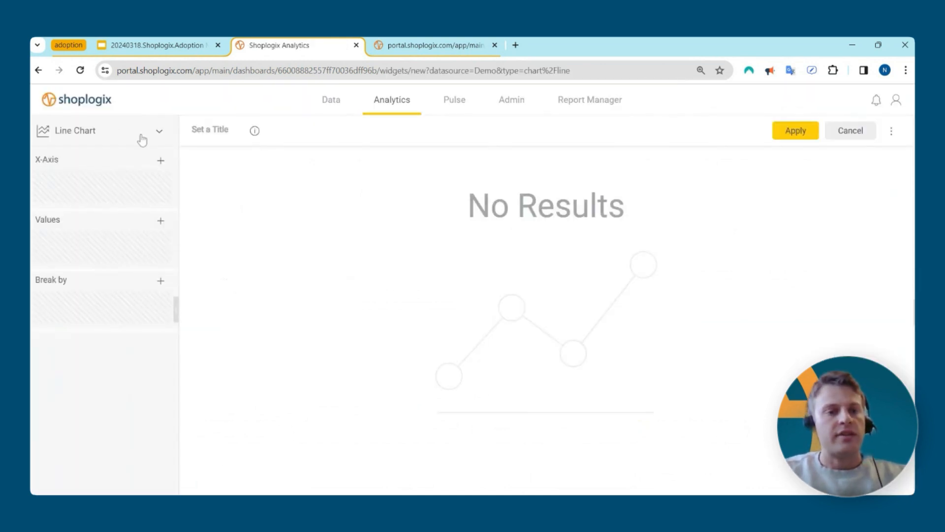
left_click(103, 131)
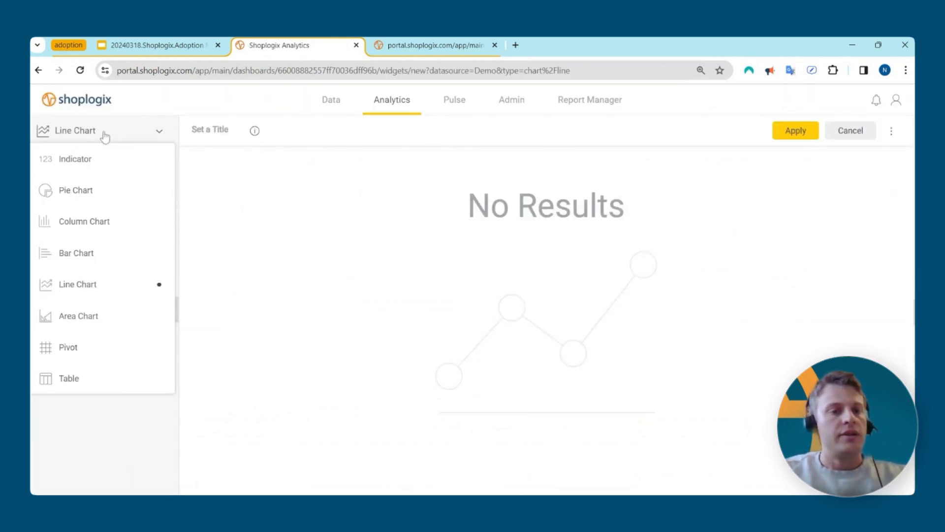
left_click(94, 346)
Browse the adoption formulas and add Adoption - Overall Score % as the pivot's value
left_click(160, 221)
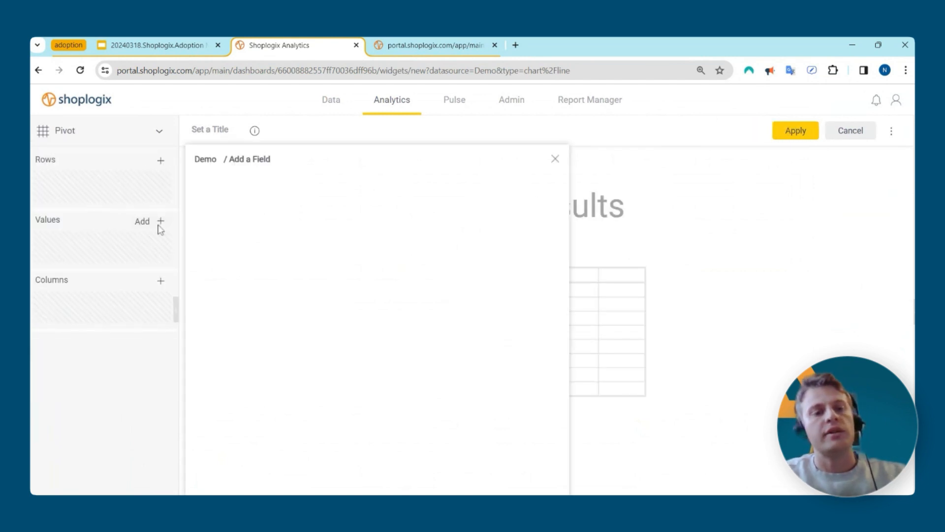
type("ove")
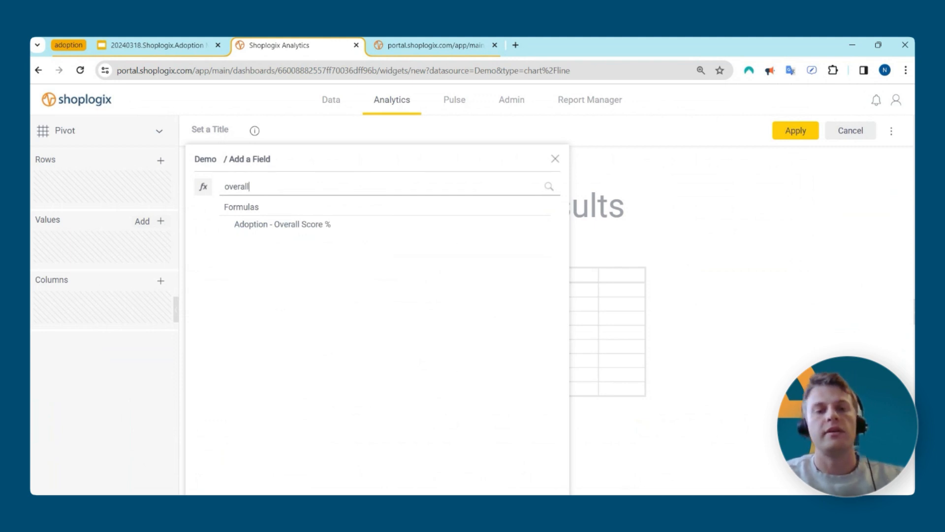
type("rall")
key("ctrl+a")
key("BackSpace")
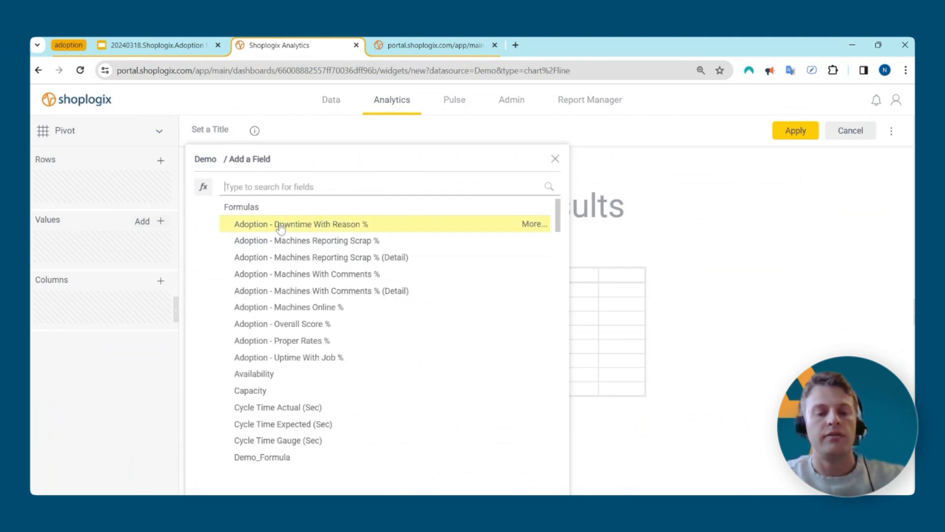
type("adopt")
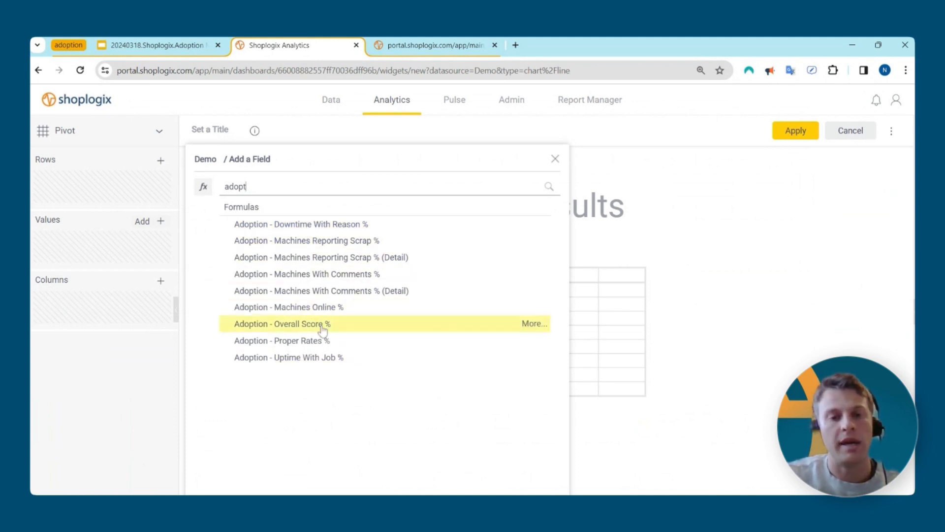
key("ctrl+a")
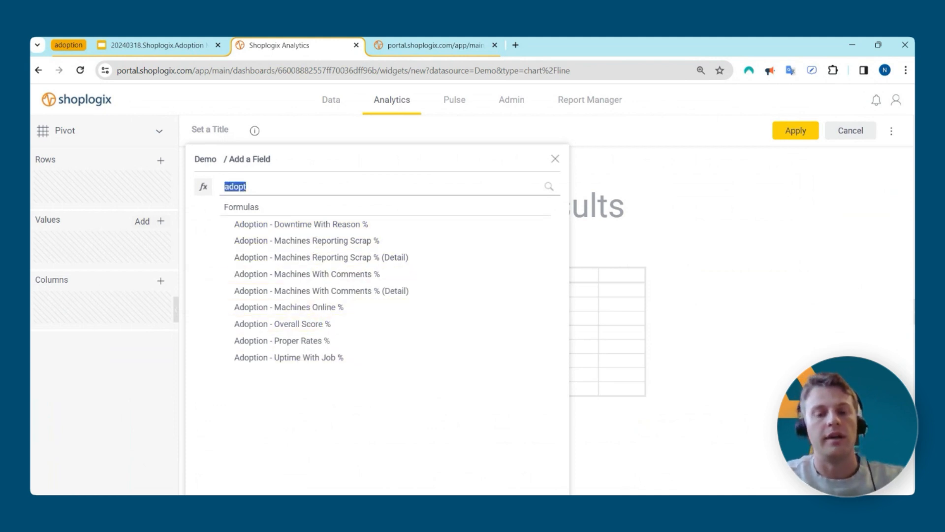
type("overall")
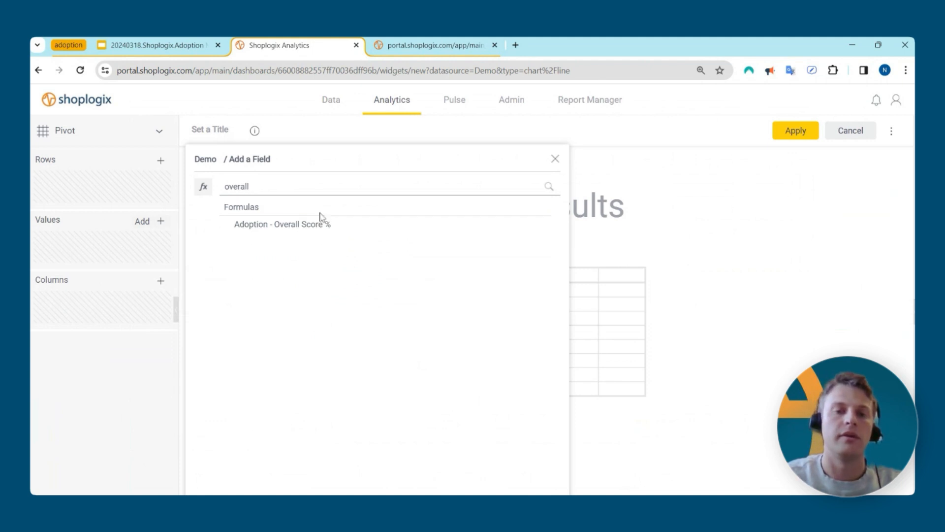
left_click(319, 235)
Add the Plant field from Dim Areas as the pivot's rows
left_click(149, 166)
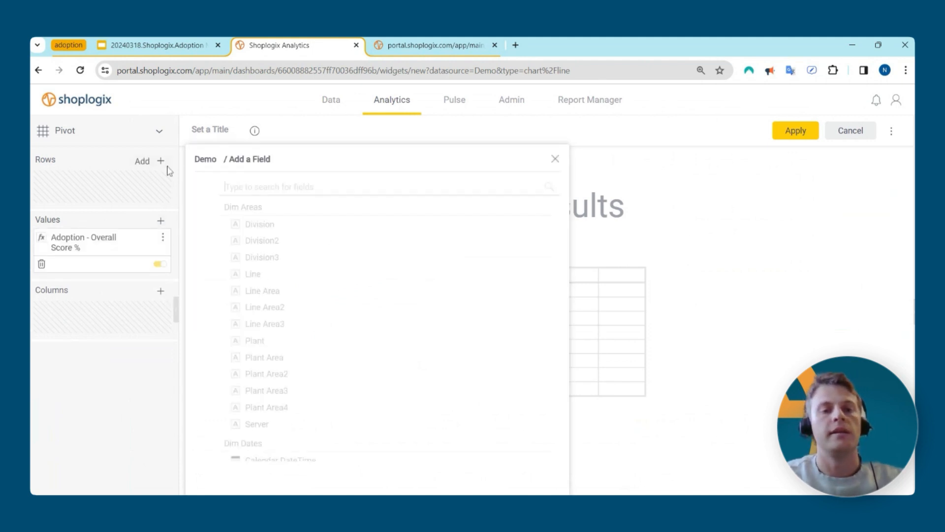
type("plant")
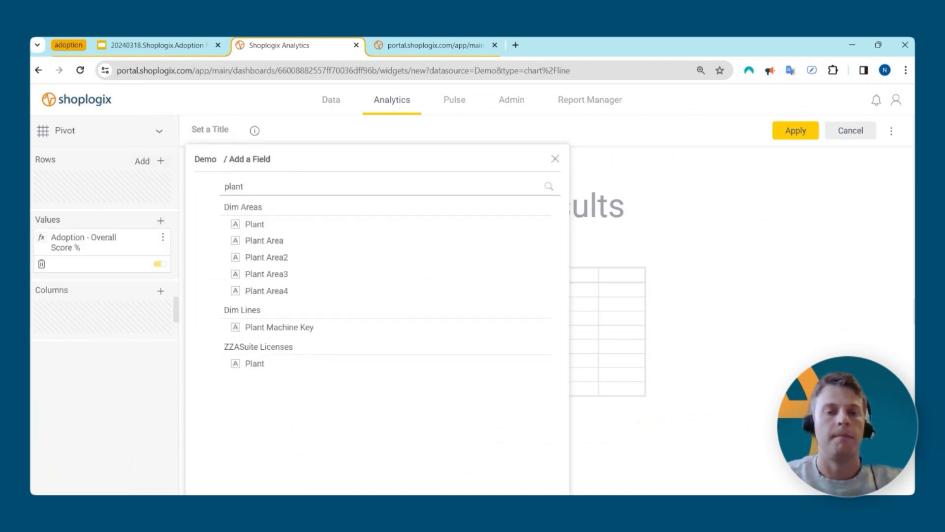
left_click(272, 224)
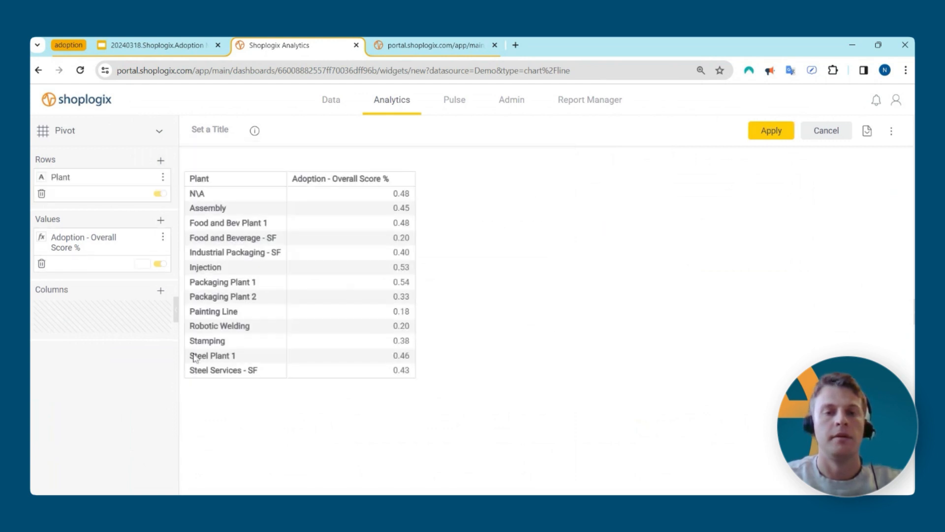
Format the Adoption - Overall Score % value as a percent
left_click(112, 264)
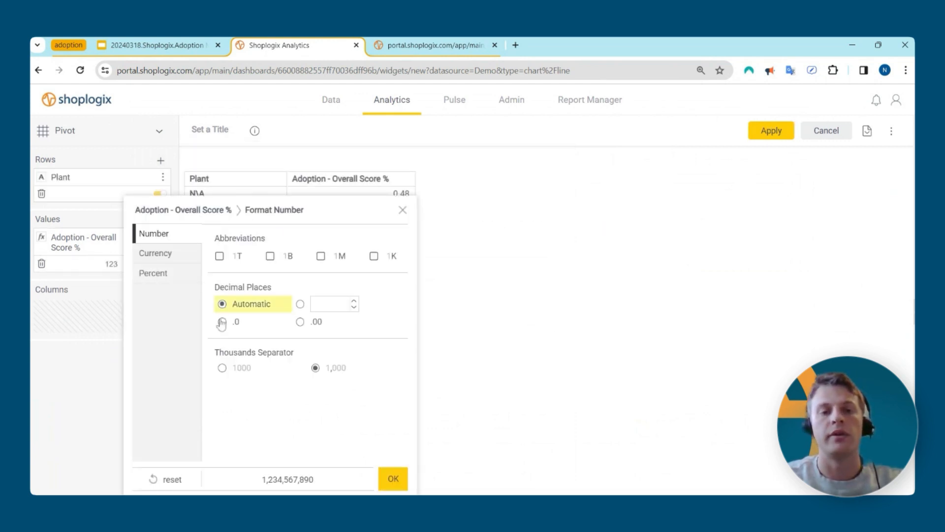
left_click(153, 273)
left_click(371, 482)
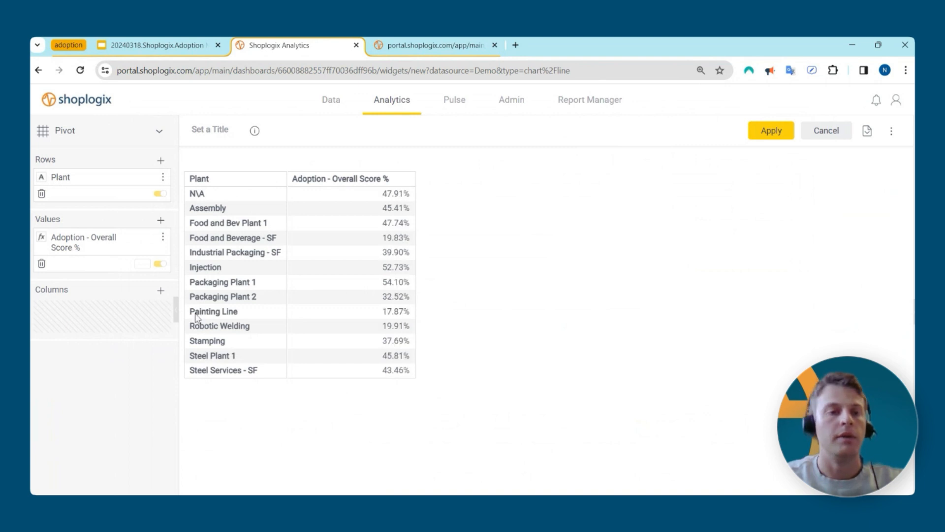
Break the pivot down by month by adding Months in Calendar DateTime as its columns
left_click(161, 290)
type("mon")
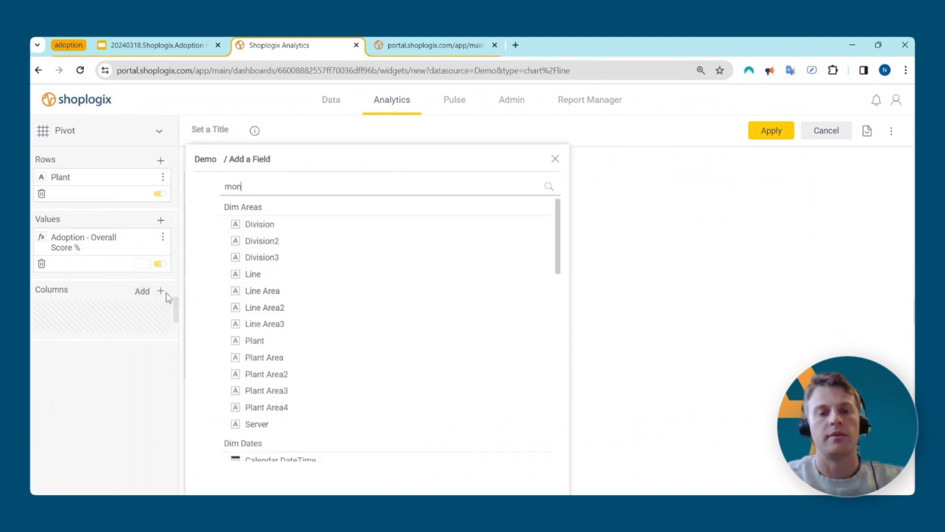
type("th")
left_click(275, 226)
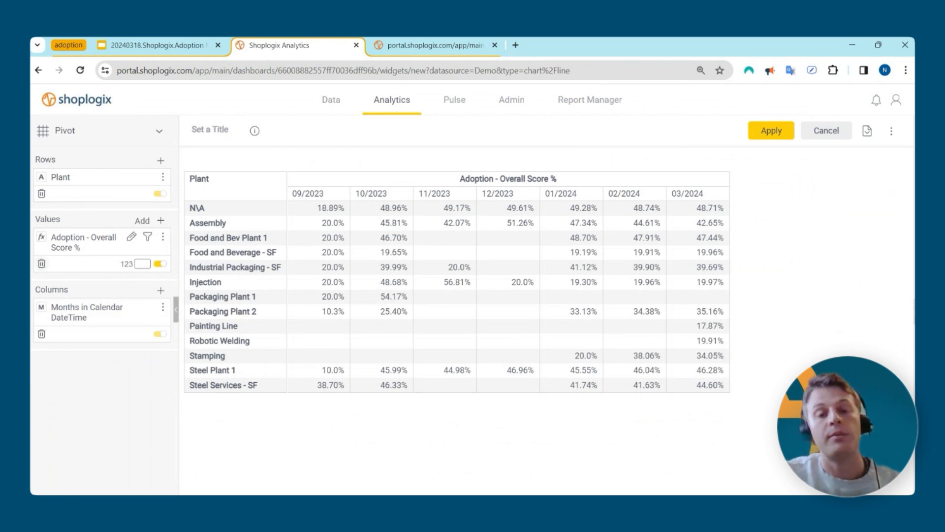
Remove the Months in Calendar DateTime column field and the Plant row field from the pivot
left_click(41, 333)
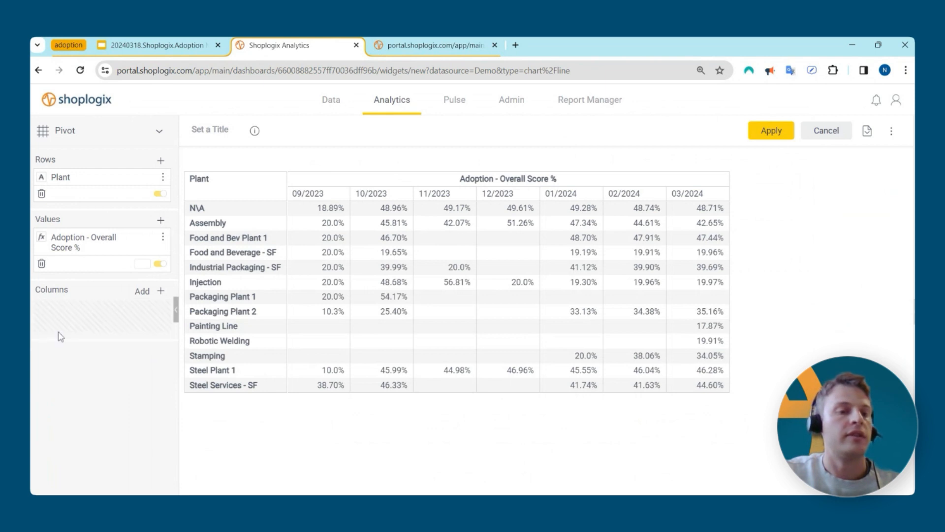
left_click(41, 193)
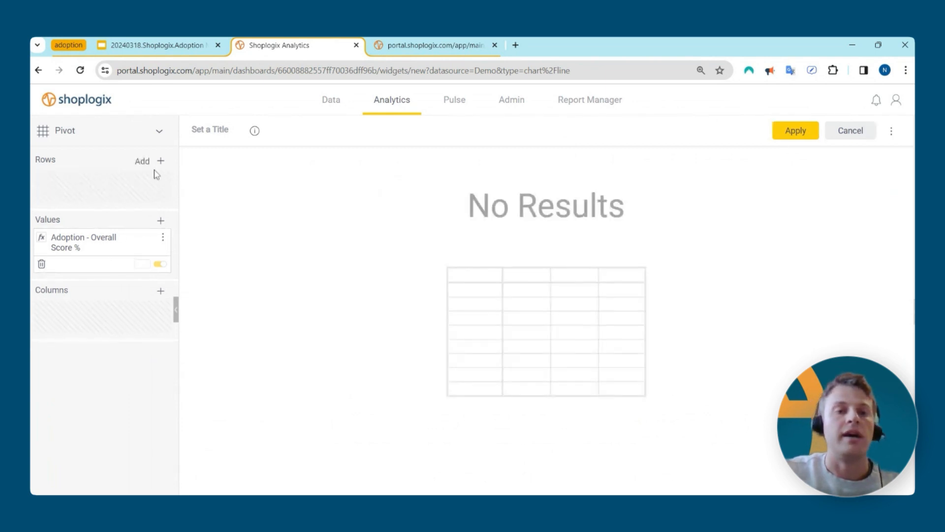
Add the Job Name field from Dim Jobs as the pivot's rows
left_click(160, 161)
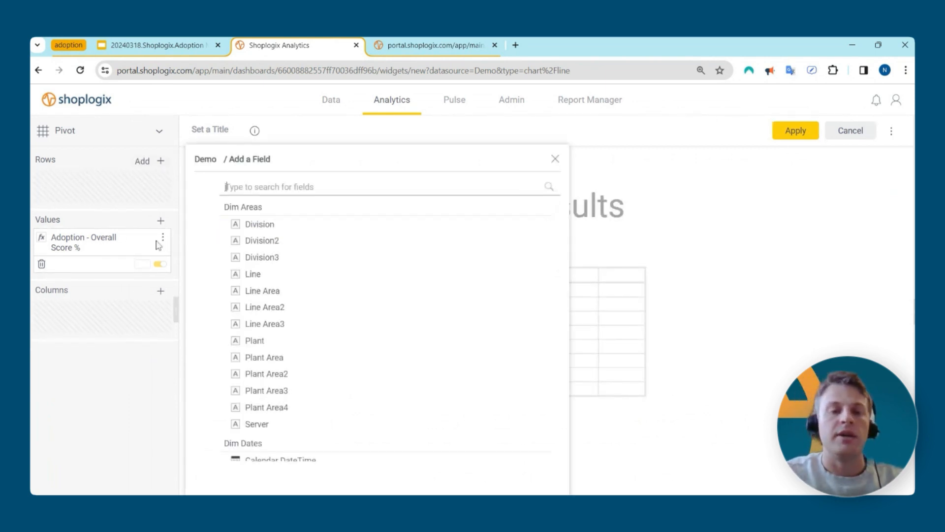
type("job n")
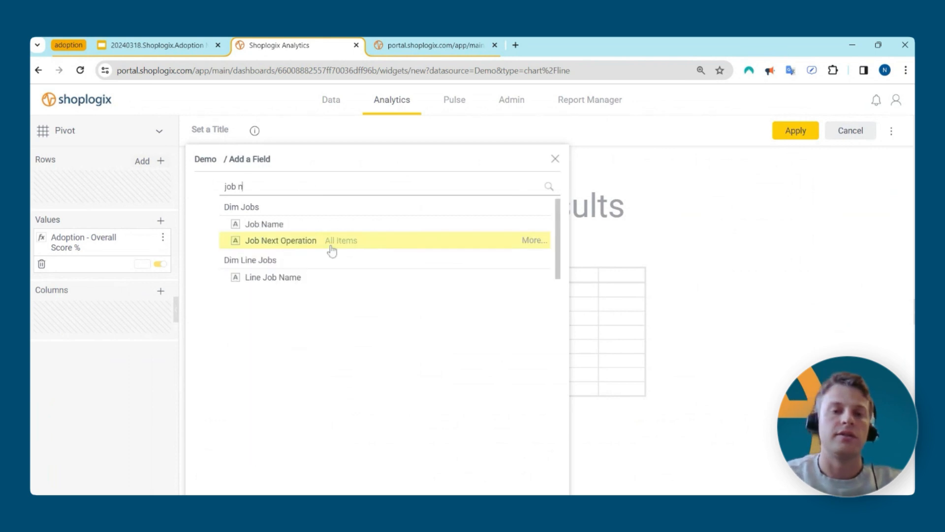
left_click(326, 224)
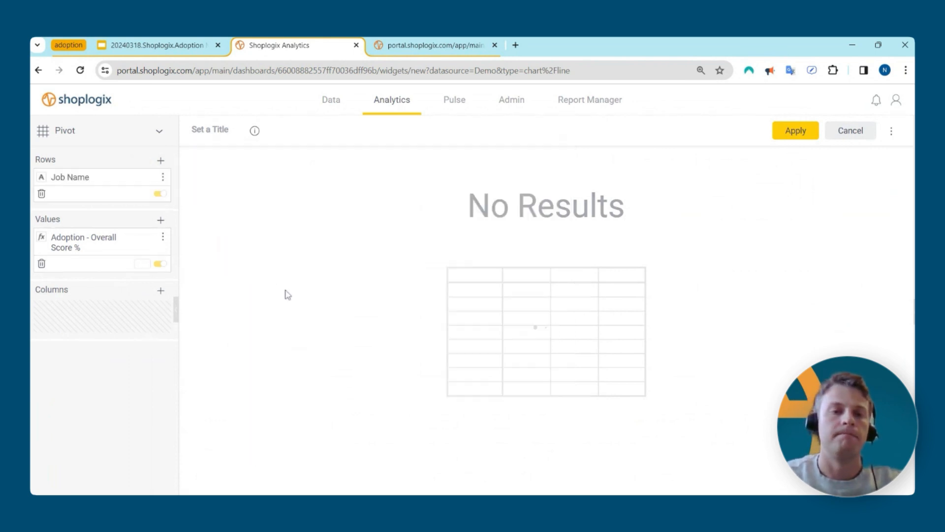
Replace the pivot's Adoption - Overall Score % value with the Adoption - Proper Rates % formula
left_click(42, 266)
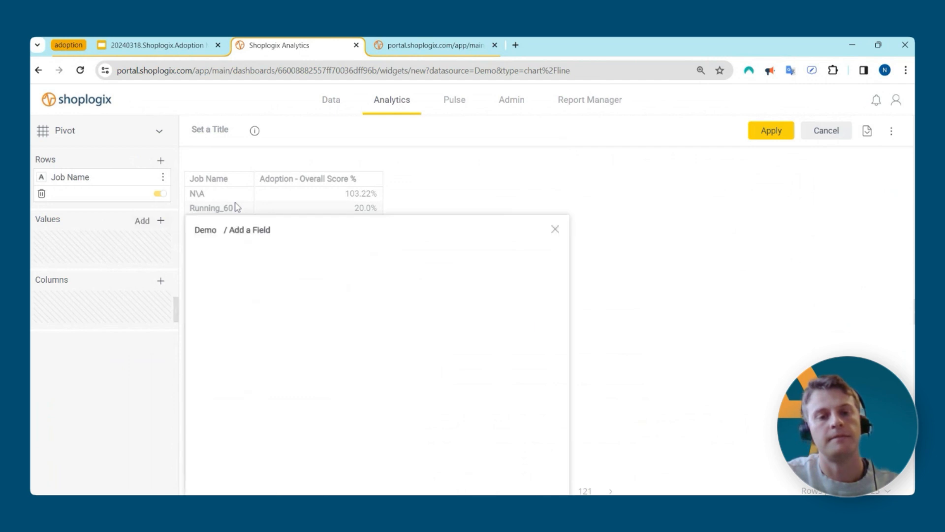
type("proper")
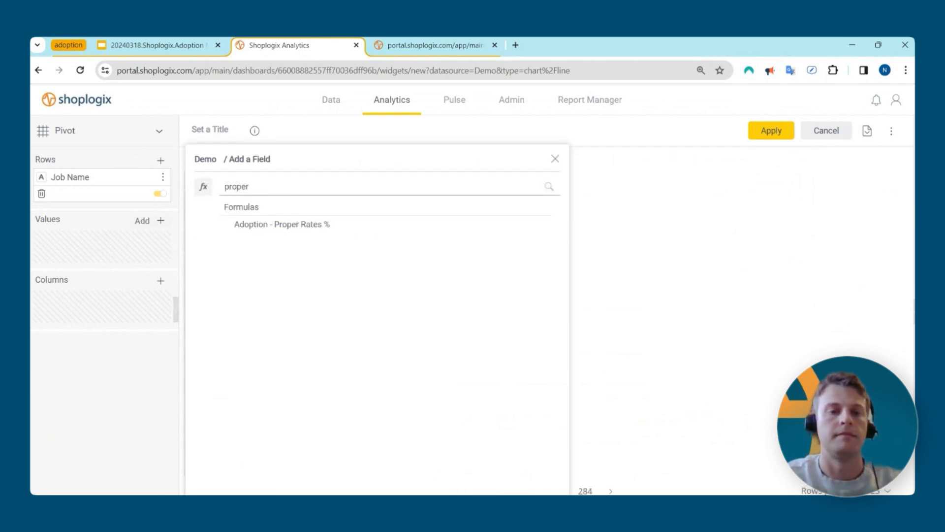
left_click(296, 224)
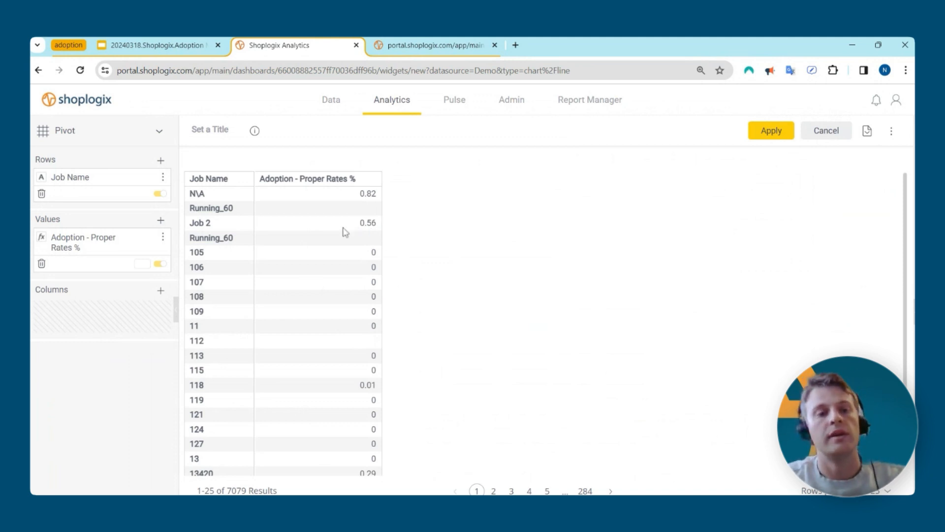
Examine the Adoption - Proper Rates % values of the N\A and Job 2 rows
left_click_drag(347, 227, 377, 224)
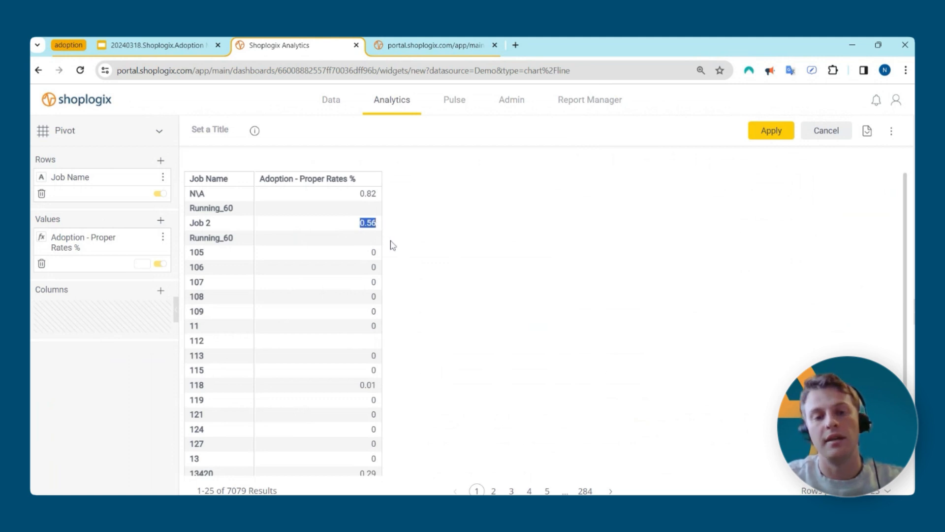
left_click(409, 235)
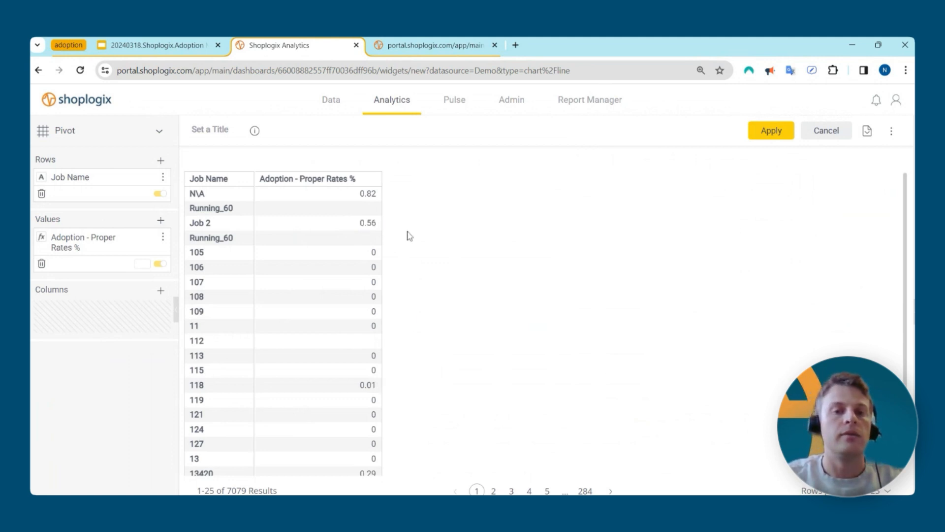
double_click(365, 225)
double_click(370, 195)
double_click(373, 224)
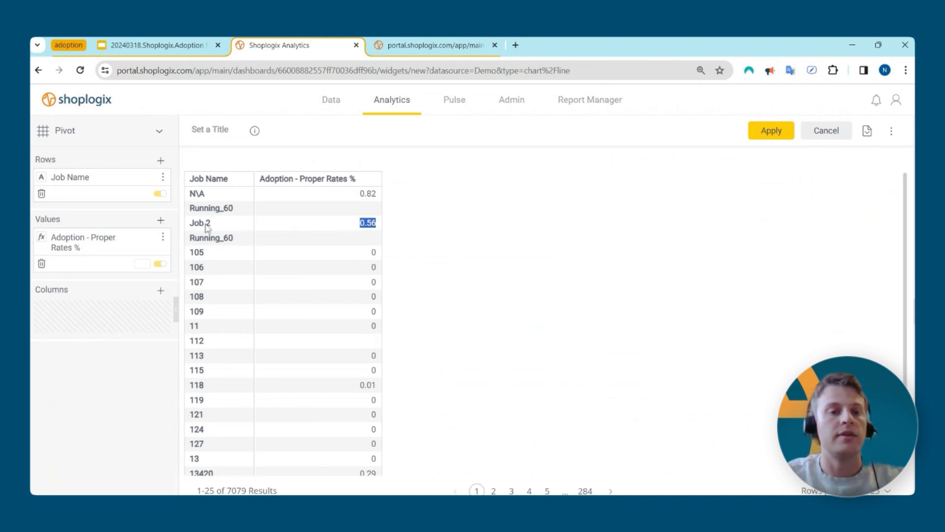
left_click_drag(212, 224, 189, 225)
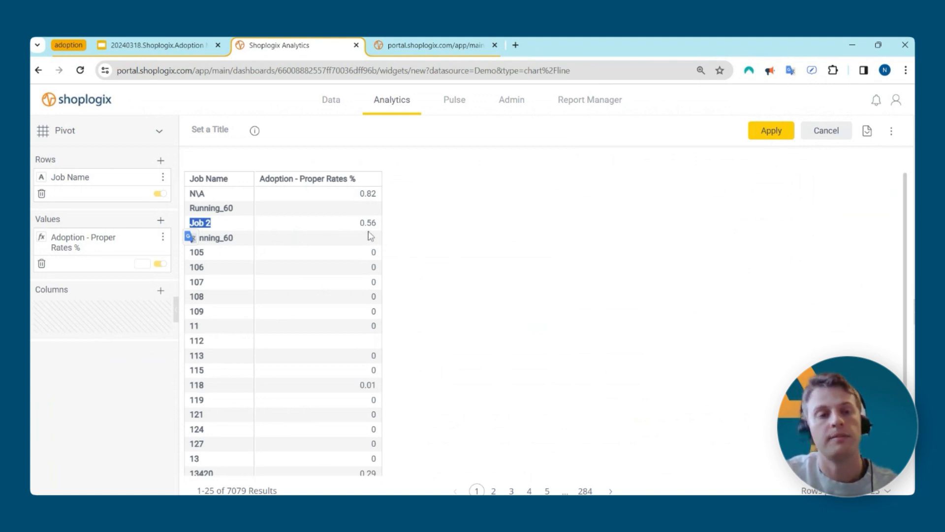
Discard the new pivot widget and return to the Overall Adoption Score gauge on the New - Adoption Dash dashboard
left_click(831, 132)
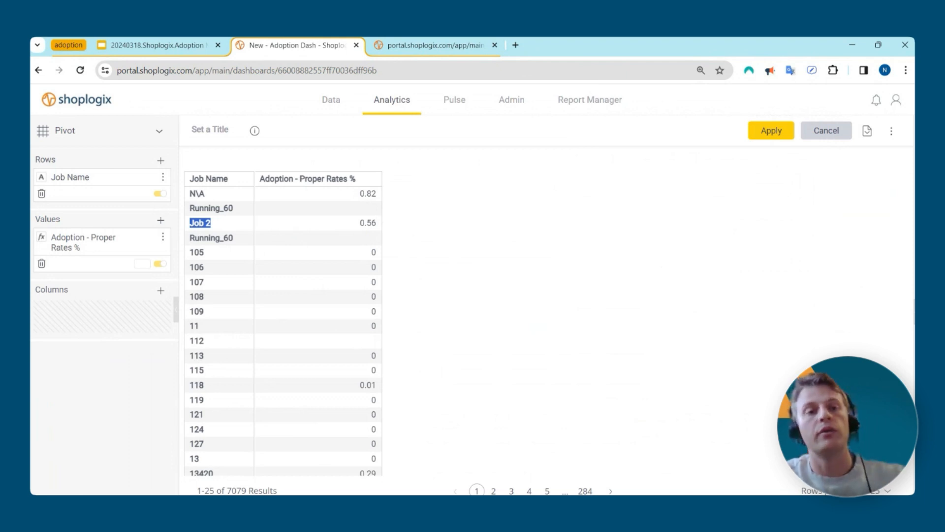
scroll(612, 169, "up", 5)
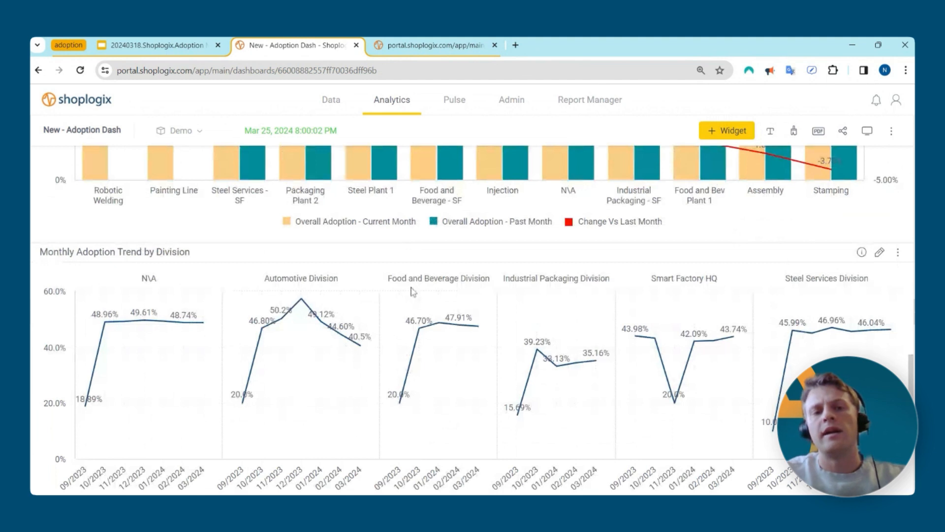
scroll(412, 291, "up", 5)
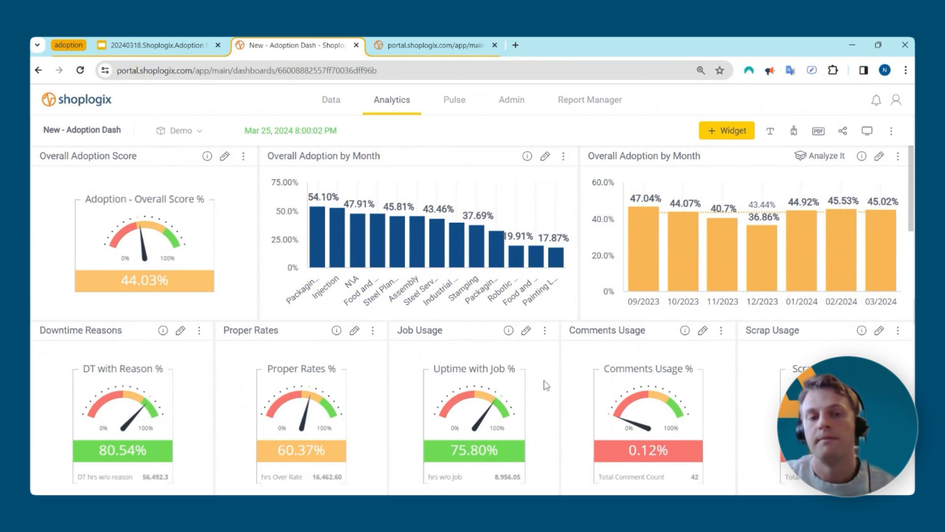
Open the Overall Adoption Score widget's value formula for editing and expand Adoption - Overall Score % into its weighted components
left_click(225, 156)
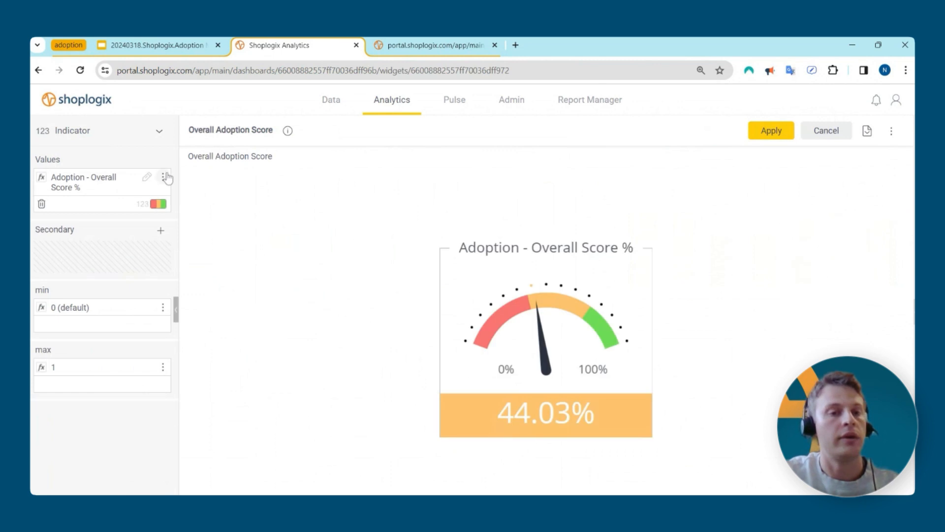
left_click(147, 179)
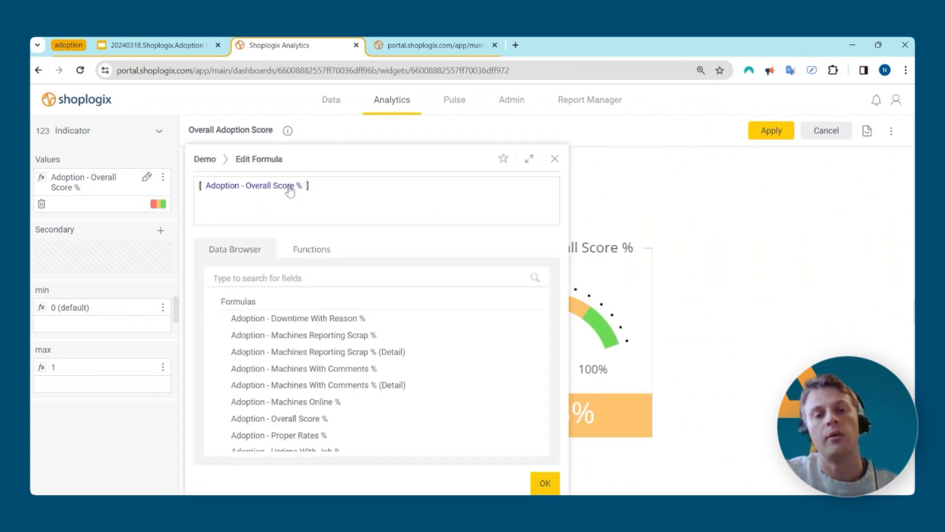
left_click(289, 190)
left_click(359, 230)
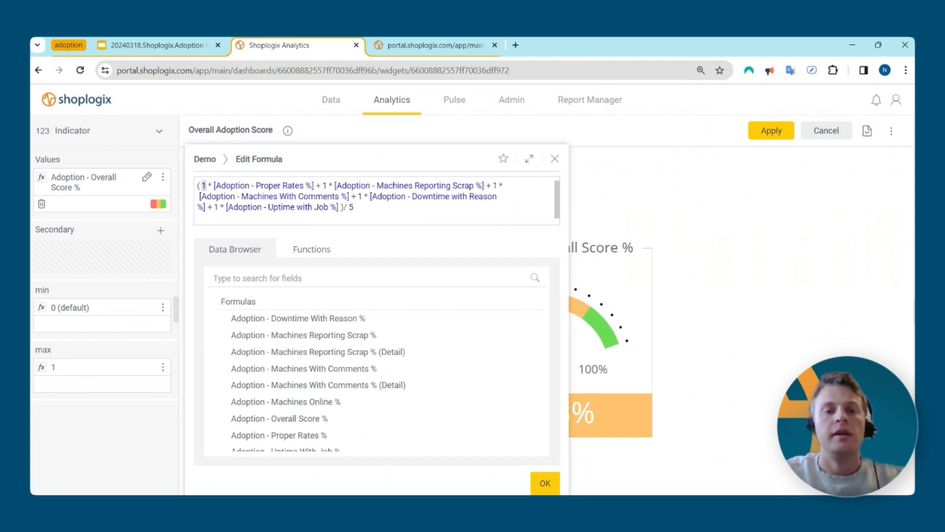
Set the formula weights to 1.5 for Adoption - Downtime with Reason % and 0.5 for Adoption - Uptime with Job %, and accept the formula
left_click_drag(202, 186, 213, 186)
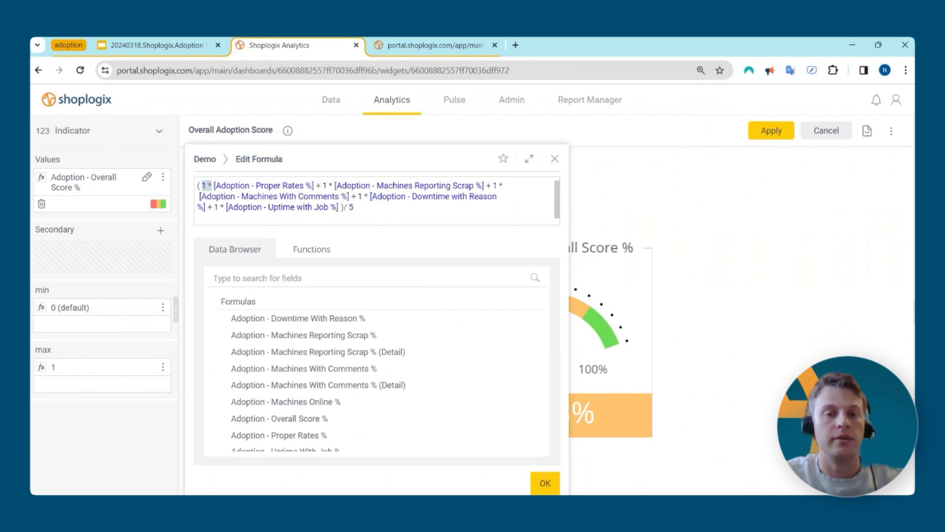
left_click(380, 218)
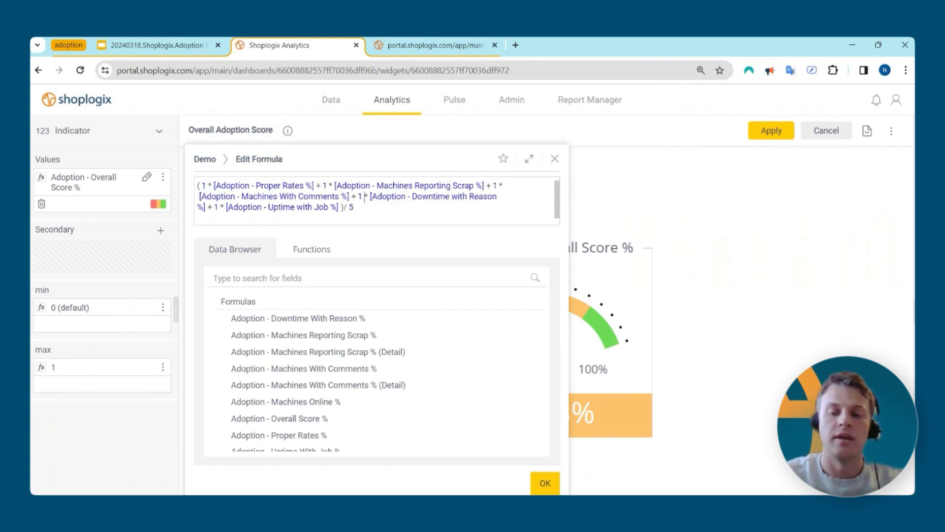
type(".5")
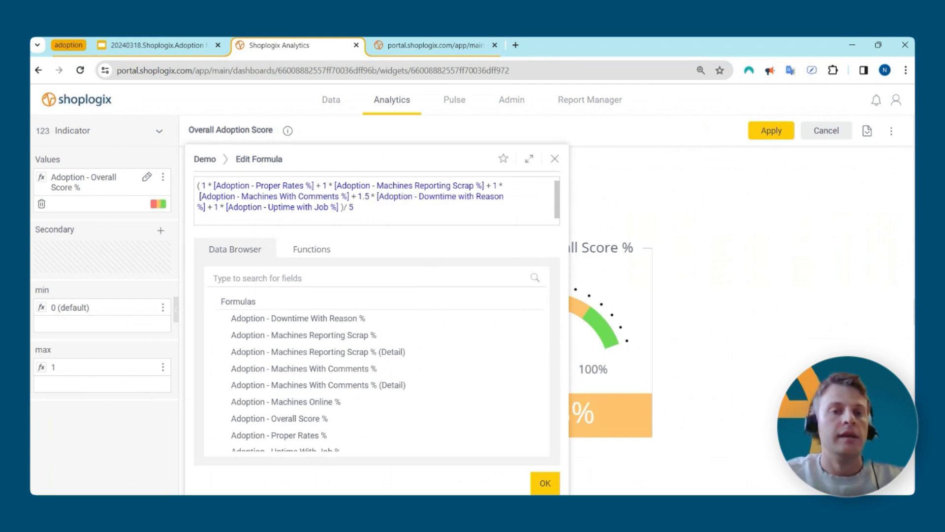
left_click(217, 207)
key("BackSpace")
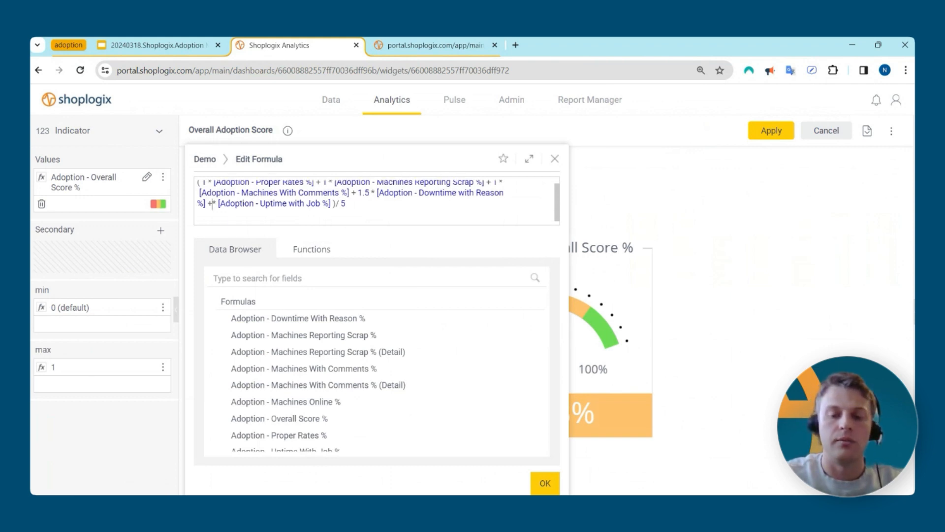
type("0.5")
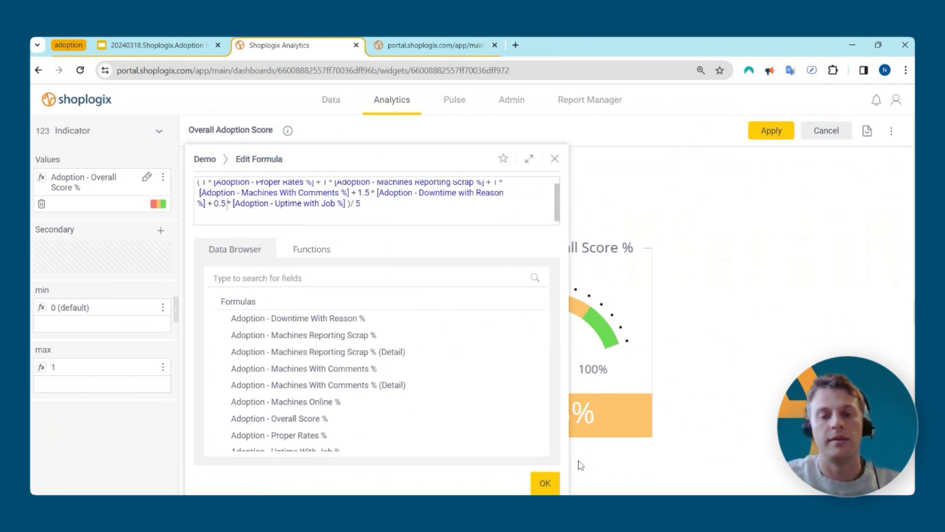
left_click(545, 483)
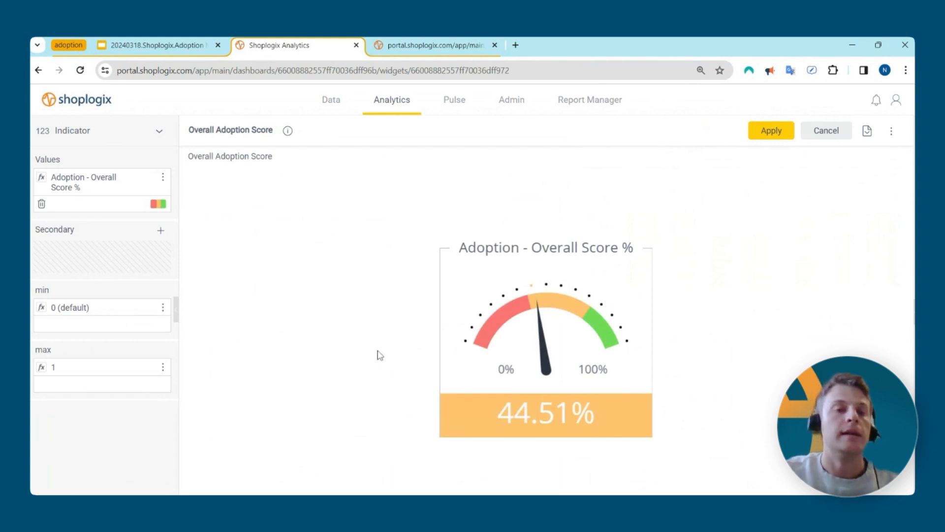
mouse_move(152, 180)
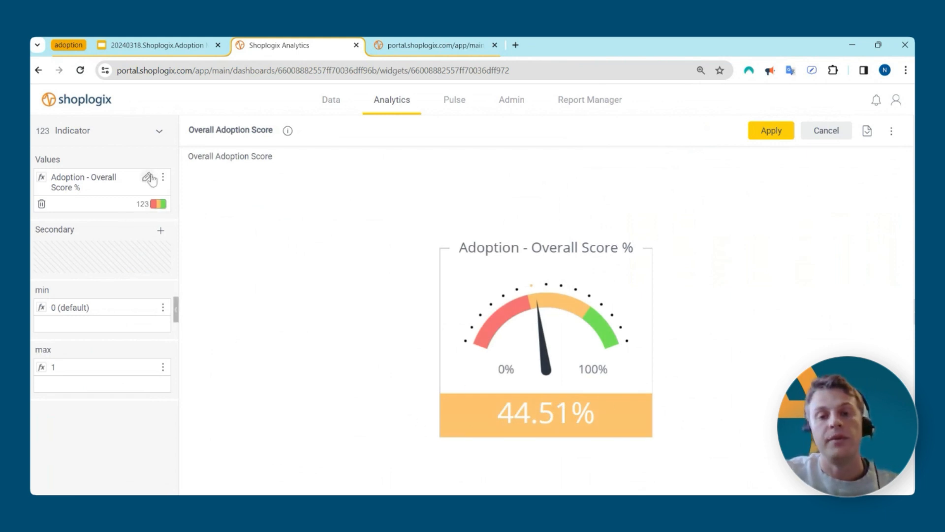